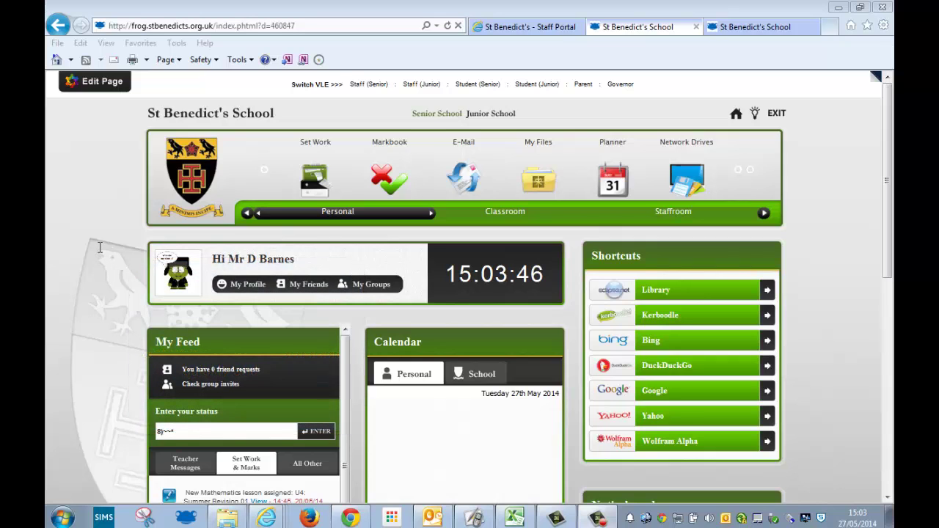
- Open the Set Work page and start a new quick-issue work assignment, dismissing the email notification
left_click(314, 185)
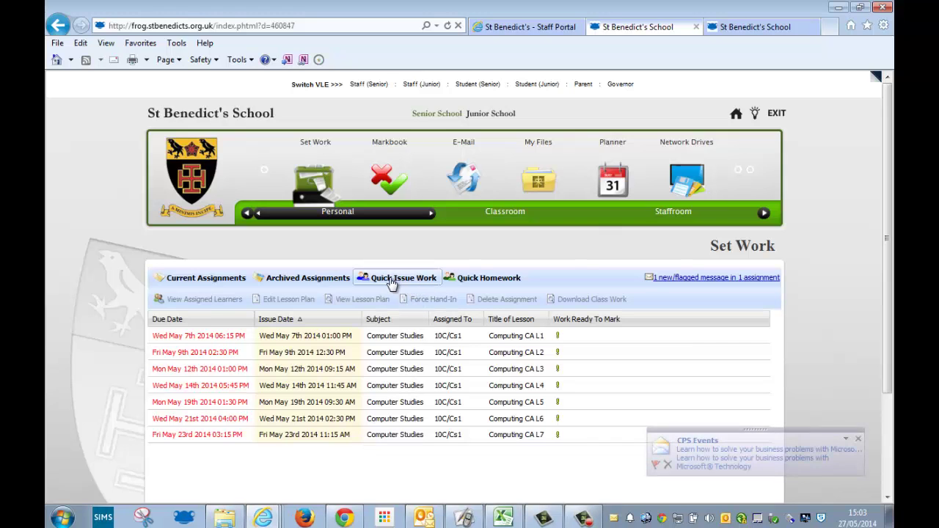
left_click(394, 283)
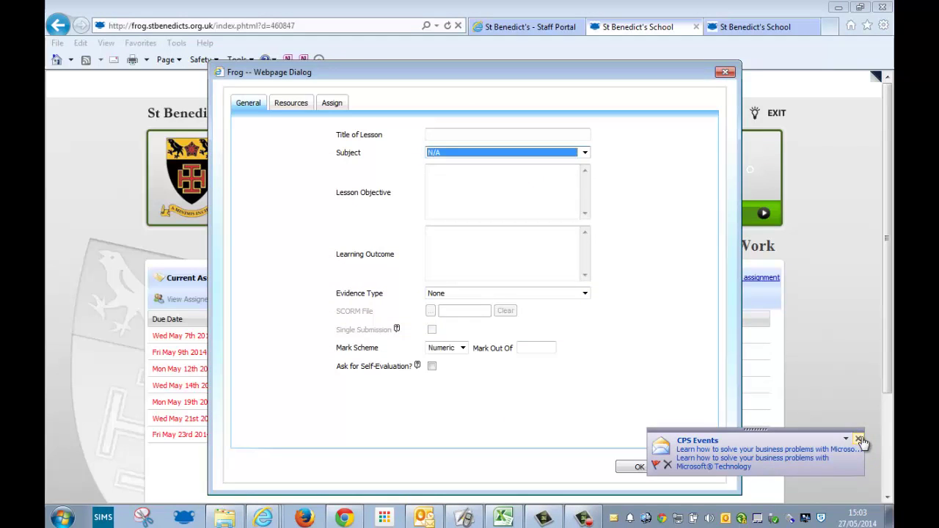
left_click(861, 438)
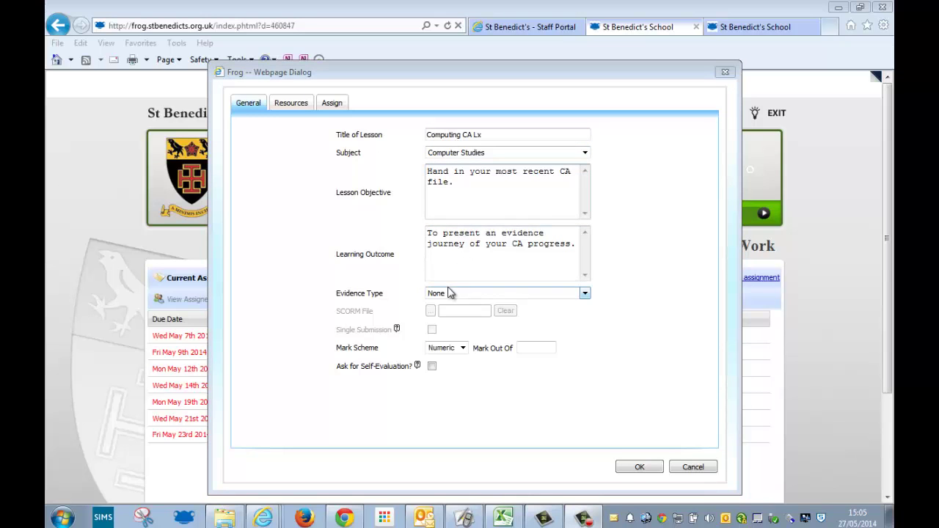
- Set the lesson's evidence type to File Upload and keep the mark scheme as Numeric
left_click(558, 300)
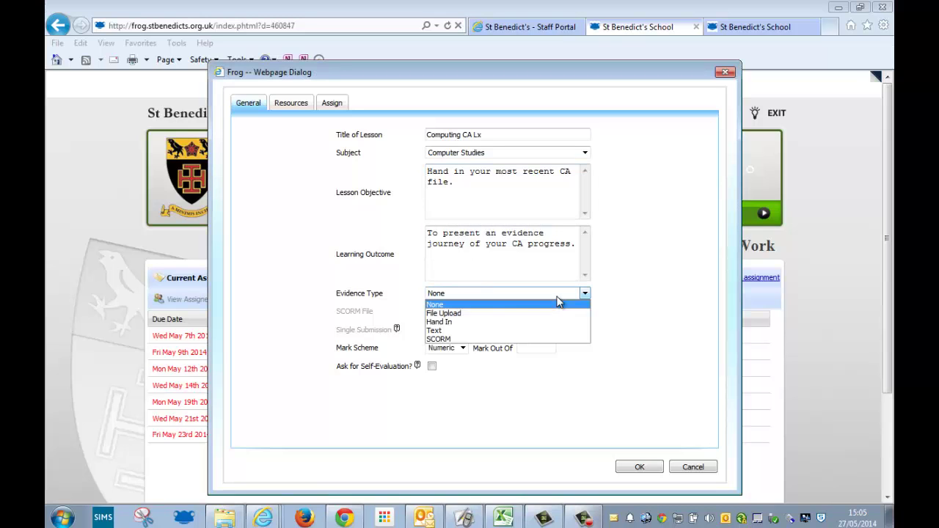
left_click(468, 314)
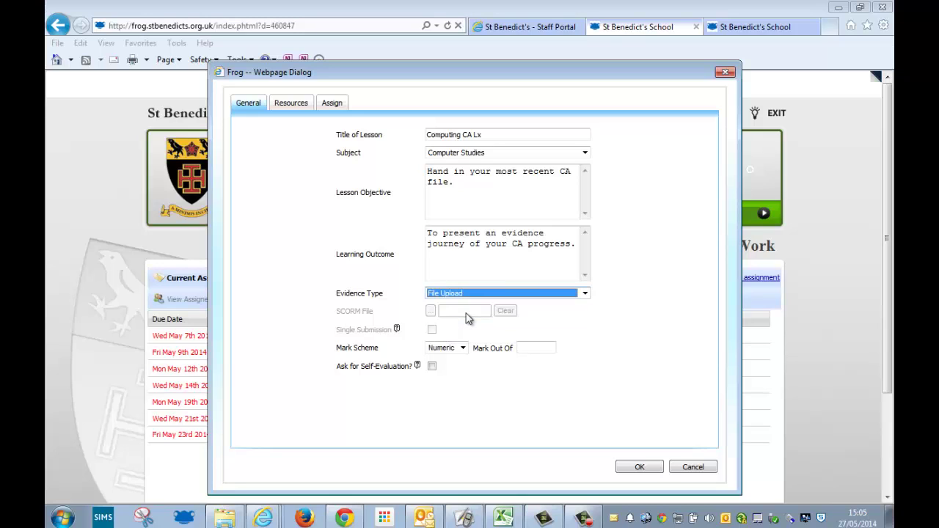
left_click(463, 351)
left_click(462, 358)
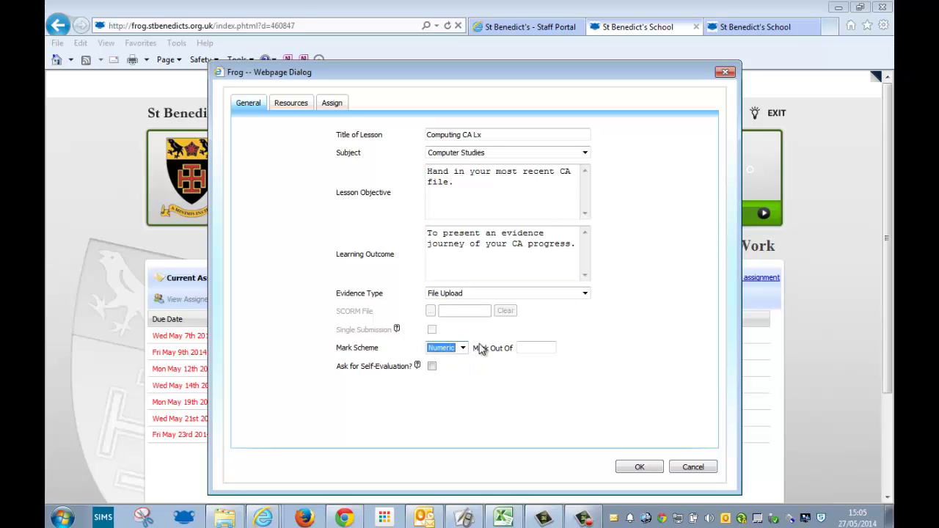
left_click(519, 349)
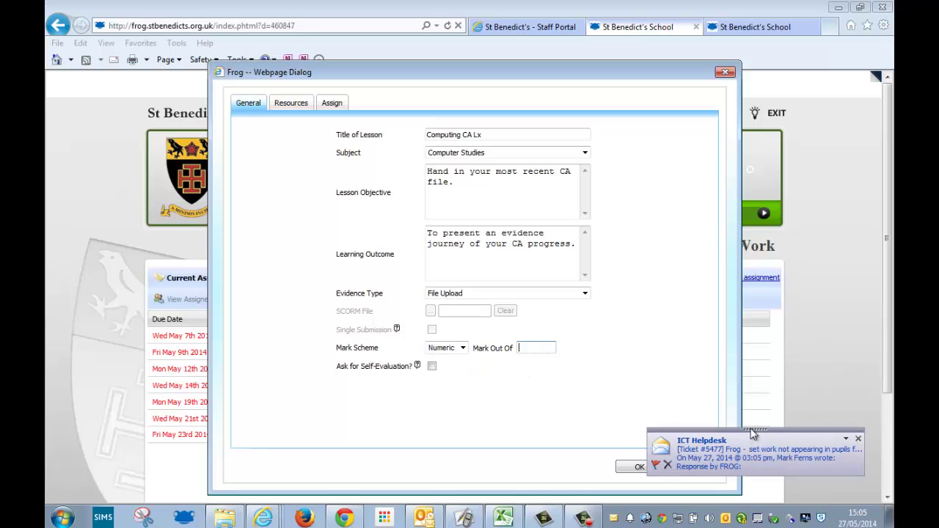
left_click(857, 438)
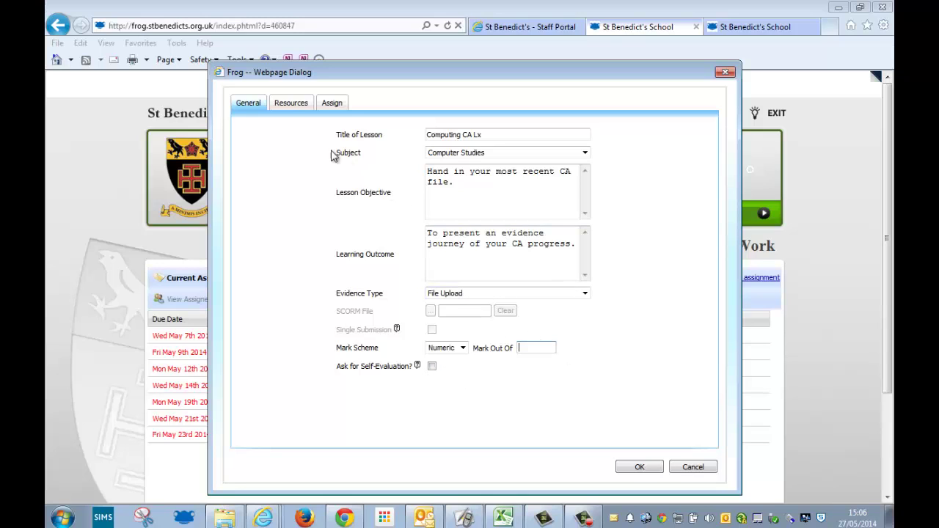
- Add the Code Academy link from the ICT Drafts folder, within Senior Subject Drafts and Department Draft Files, to the lesson's resources
left_click(298, 108)
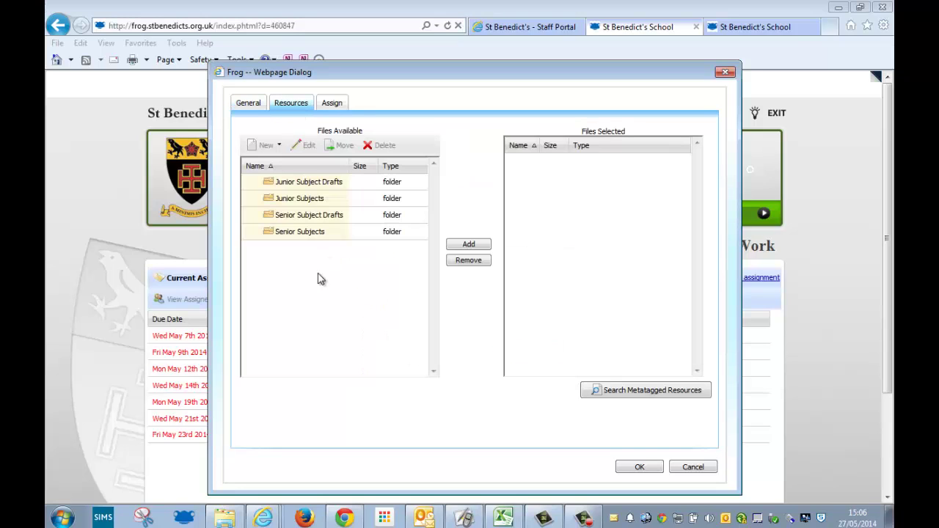
double_click(314, 215)
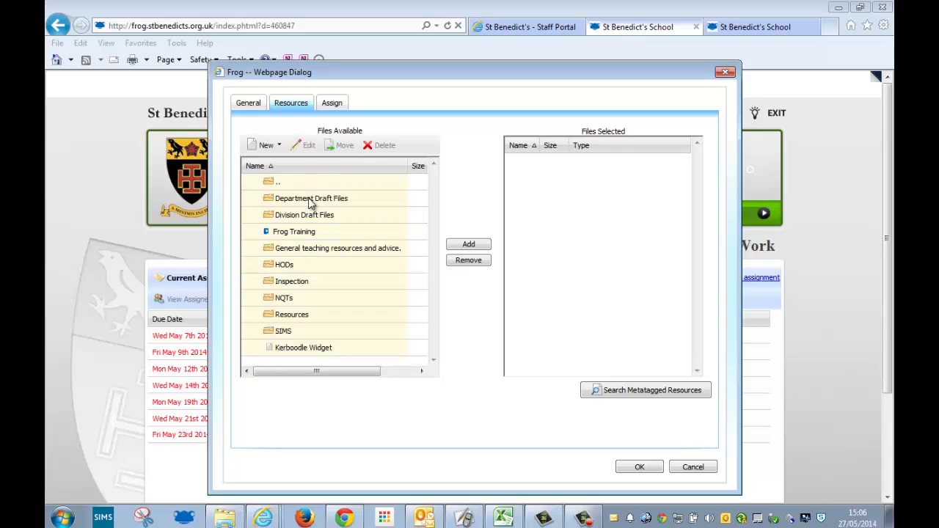
double_click(309, 200)
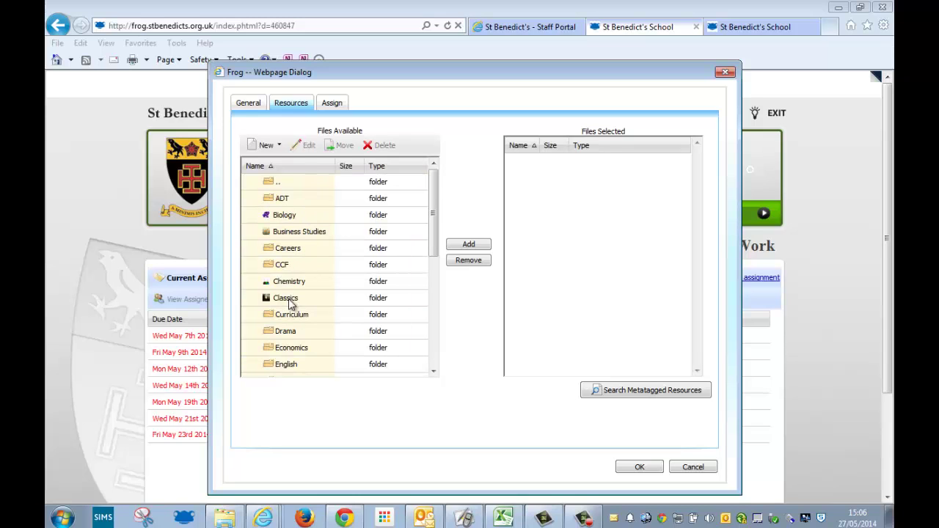
scroll(293, 305, "down", 1)
left_click(293, 316)
scroll(288, 326, "down", 1)
scroll(289, 327, "down", 1)
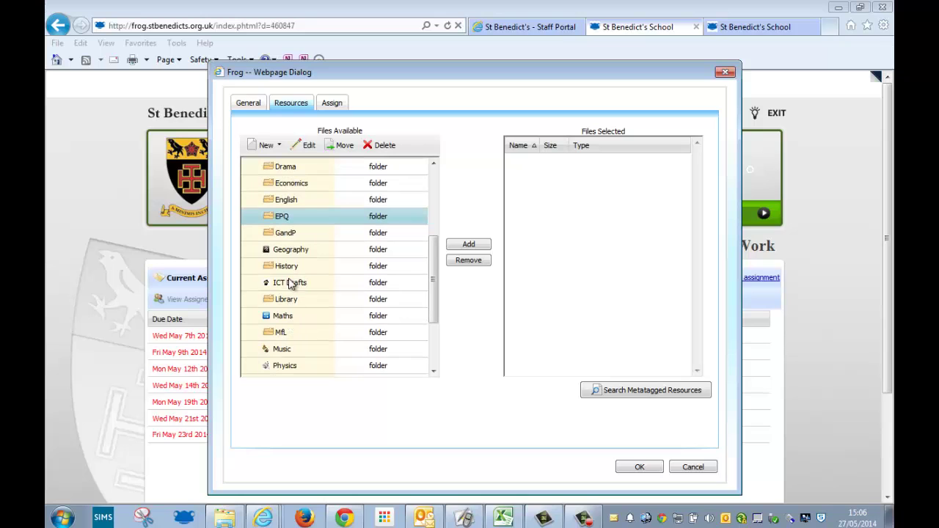
double_click(292, 283)
double_click(301, 250)
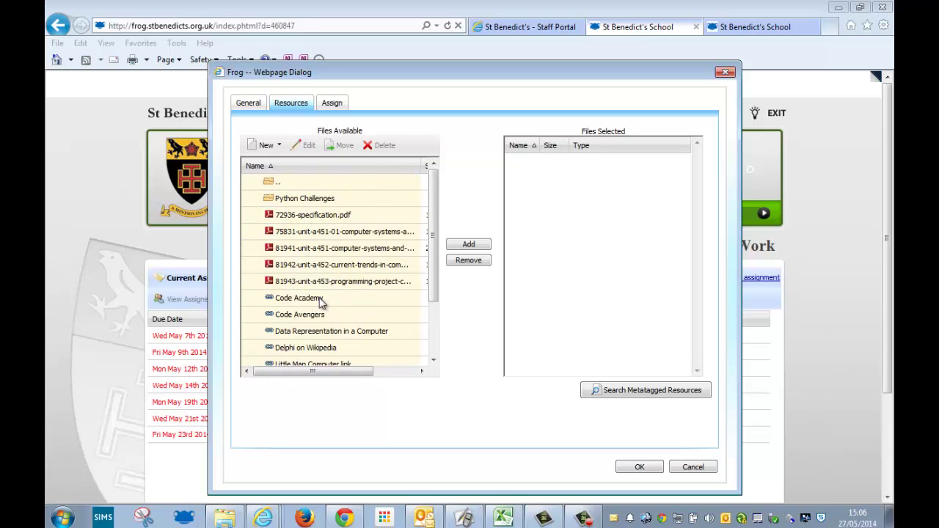
left_click(309, 297)
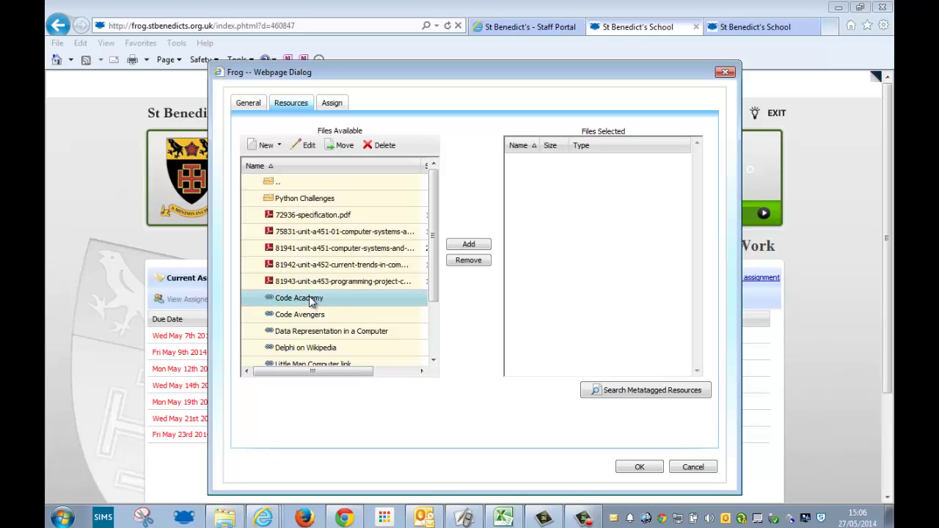
left_click(468, 246)
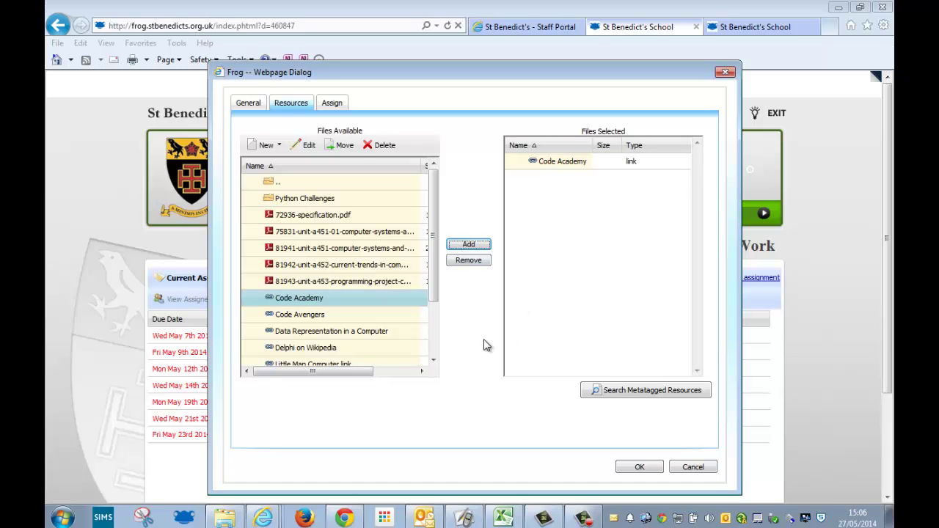
- Review the lesson's teacher assignments without changing them, and assign class 12D/It1 to the lesson
left_click(333, 105)
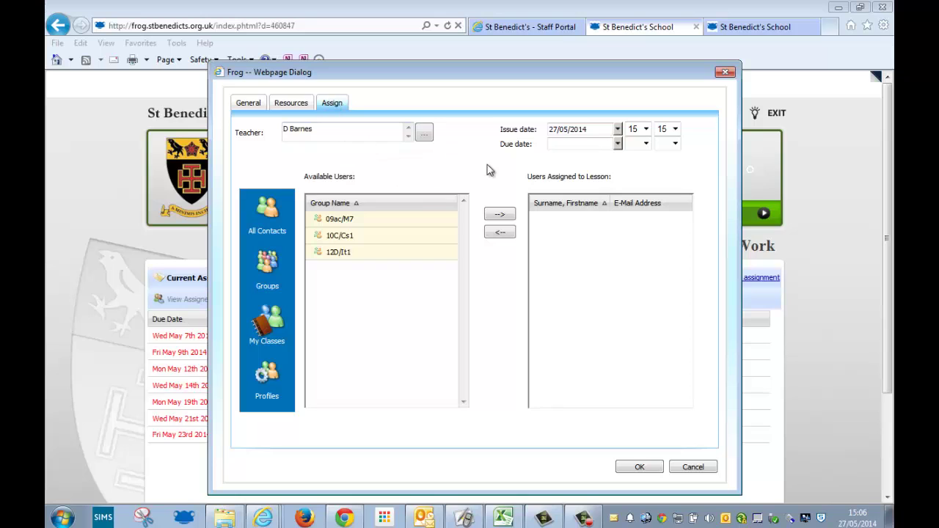
left_click(424, 134)
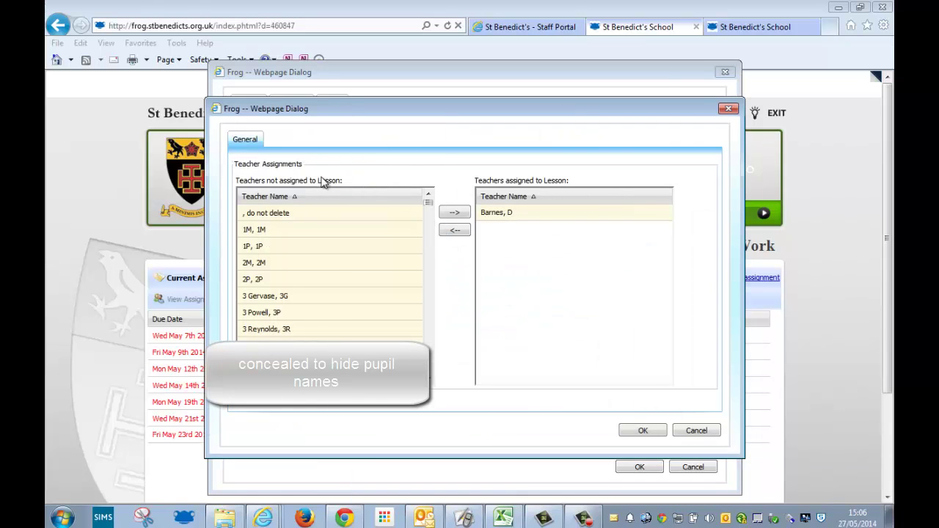
left_click(698, 434)
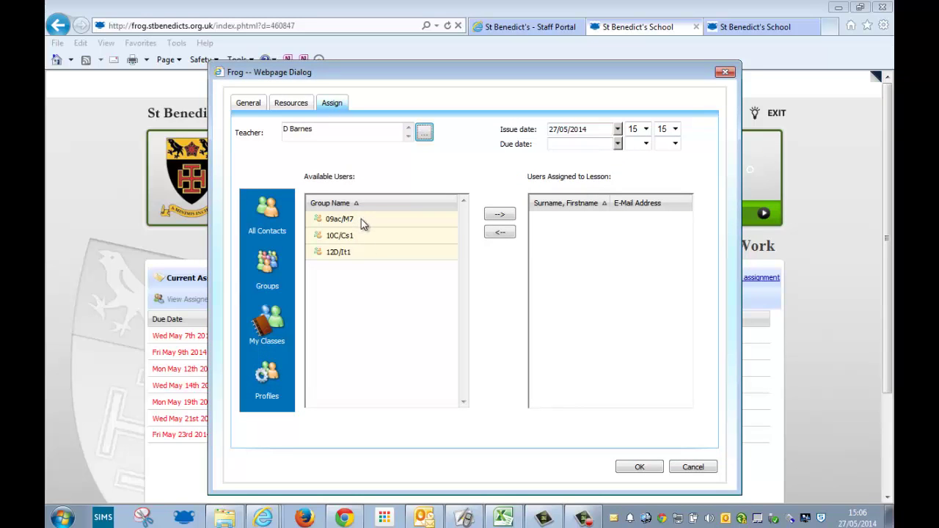
left_click(362, 257)
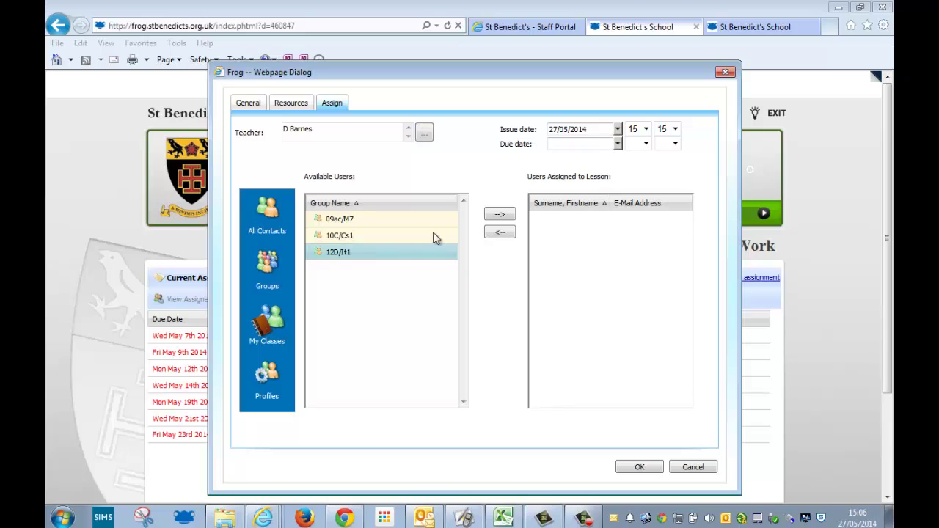
left_click(502, 215)
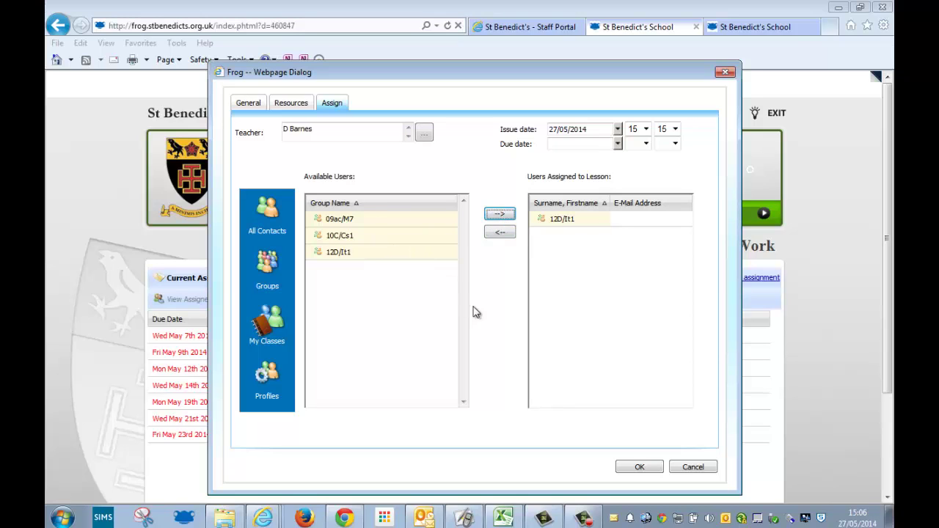
- Set the lesson's due date to 27/05/2014 at 16:30
left_click(618, 144)
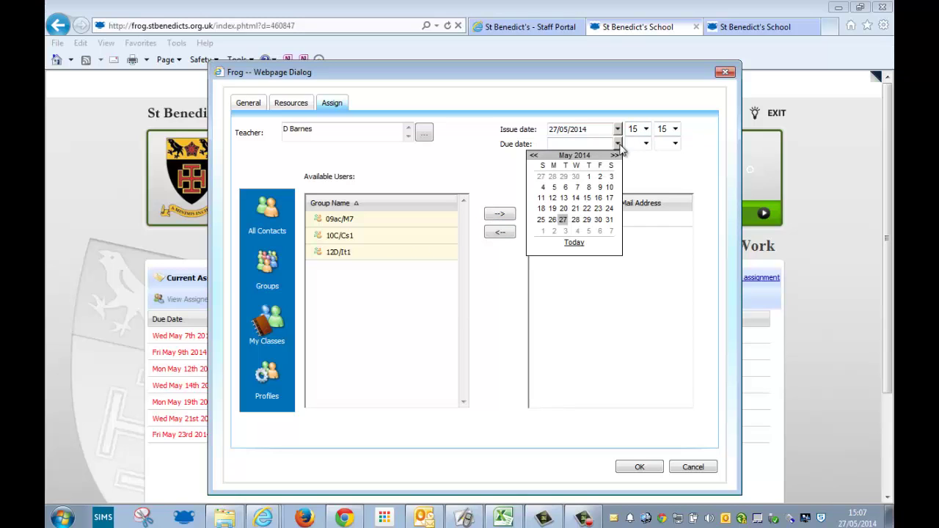
left_click(563, 220)
left_click(645, 144)
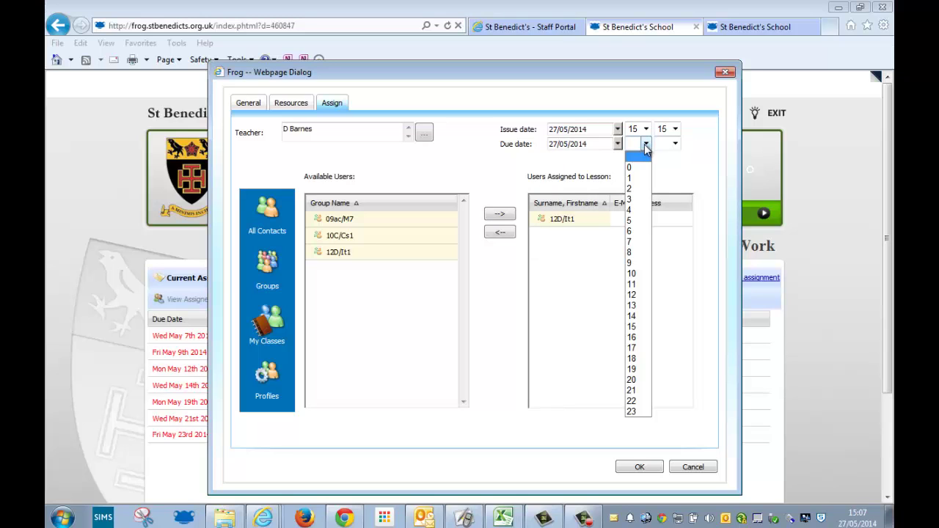
left_click(636, 339)
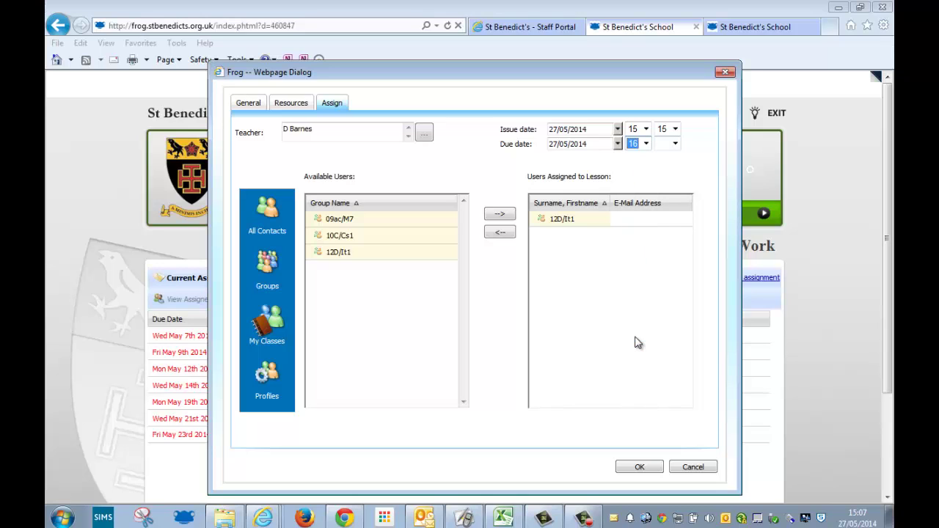
left_click(675, 144)
left_click(661, 188)
- Set the lesson's issue time to 14:00 and issue the assignment, dismissing the helpdesk notification
left_click(646, 130)
left_click(648, 296)
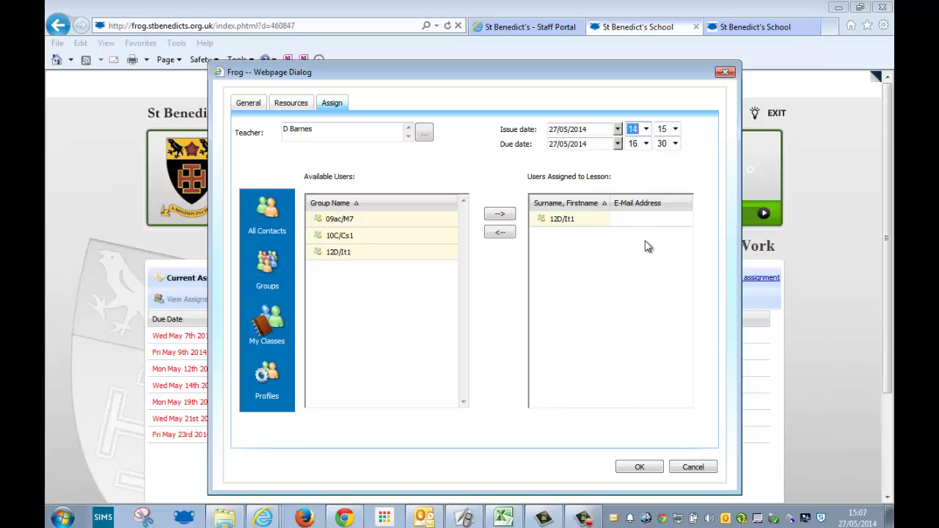
left_click(675, 130)
left_click(665, 143)
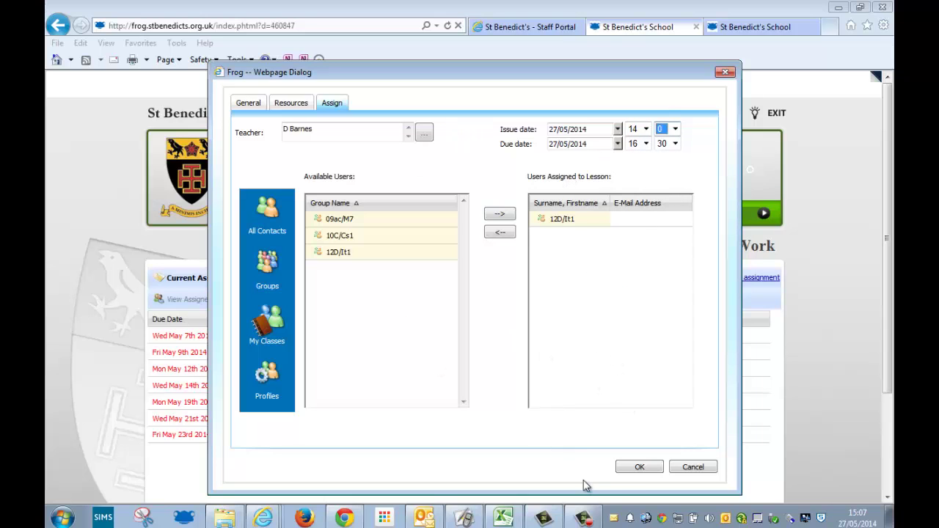
left_click(636, 467)
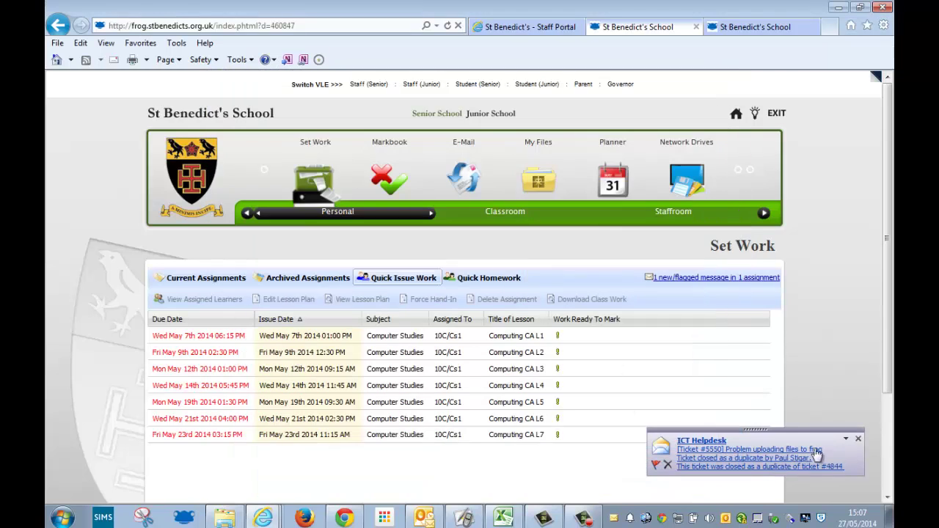
left_click(858, 439)
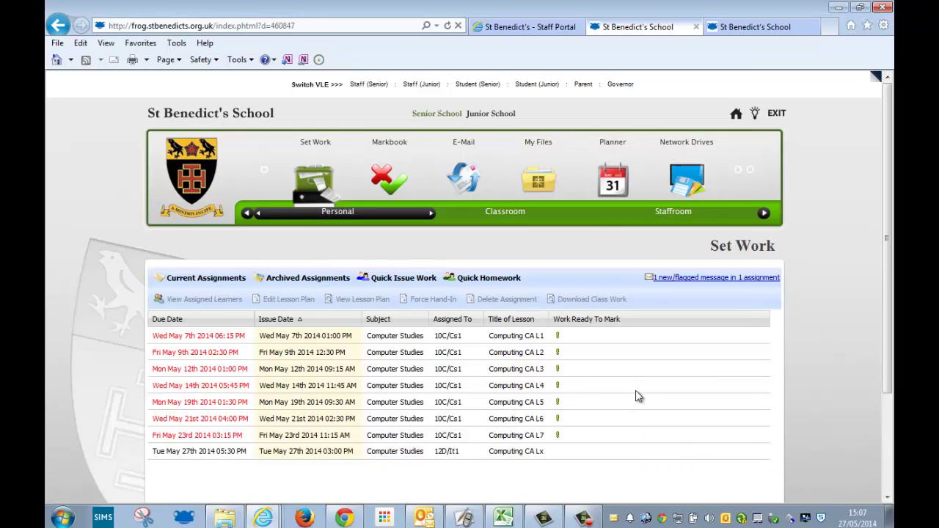